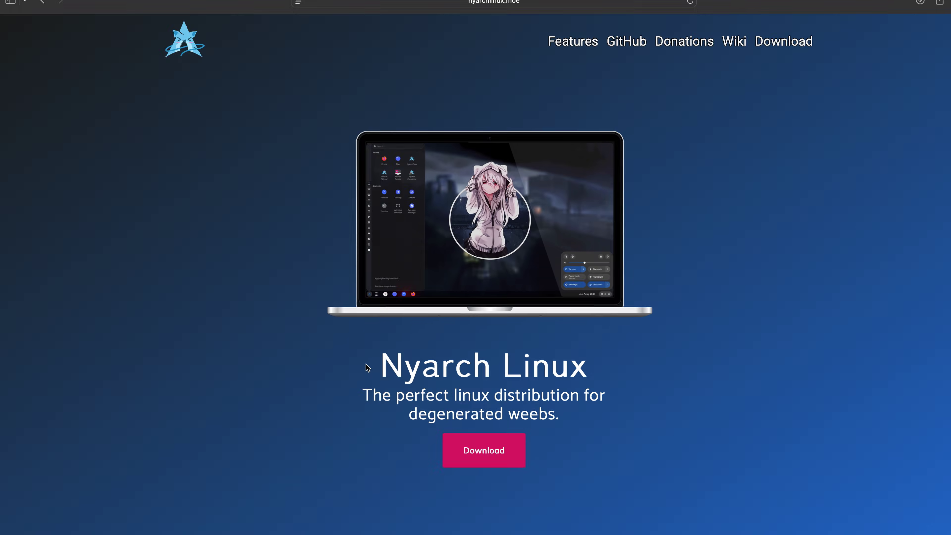
- Read through the Nyarch Linux homepage's introduction and preinstalled application descriptions, and expand the "Why?" question in the FAQ
drag(376, 366, 492, 366)
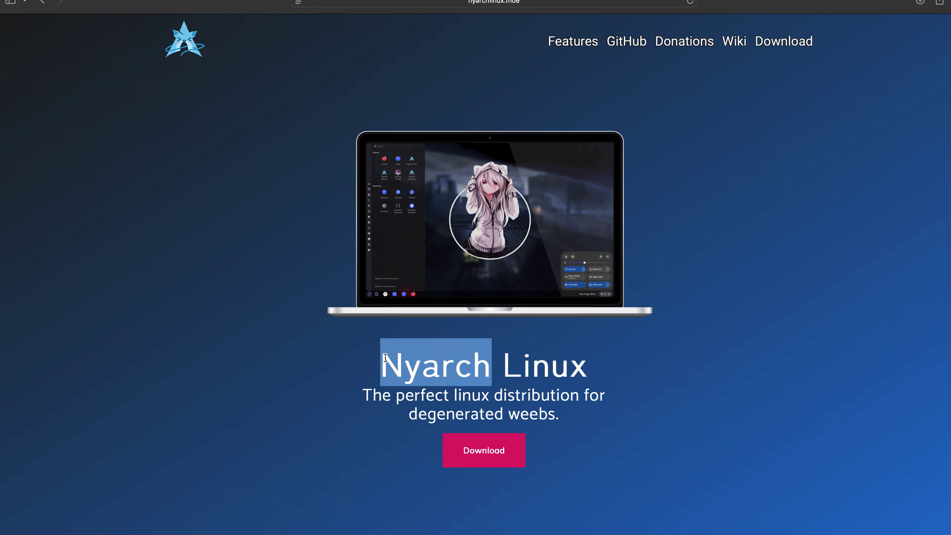
click(335, 367)
drag(395, 363, 557, 396)
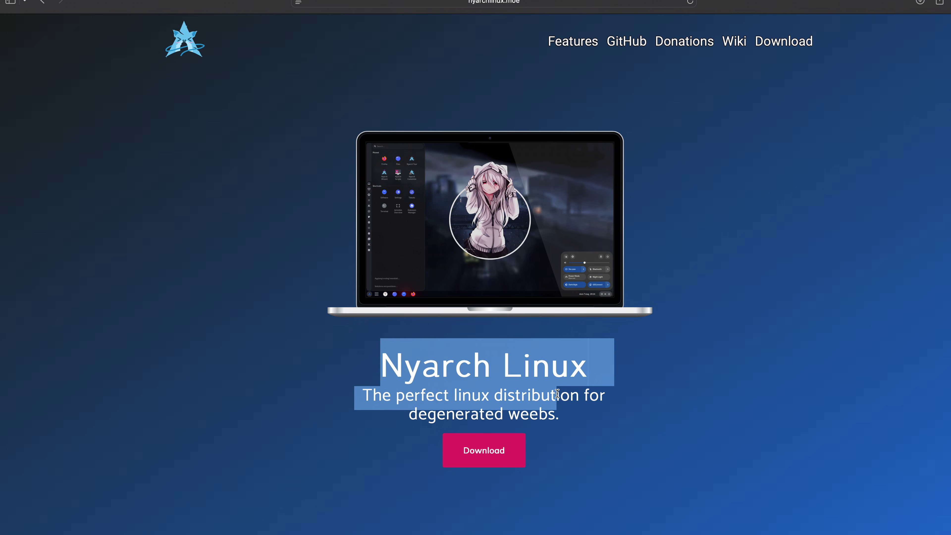
scroll(650, 165, down, 15)
scroll(665, 164, down, 1)
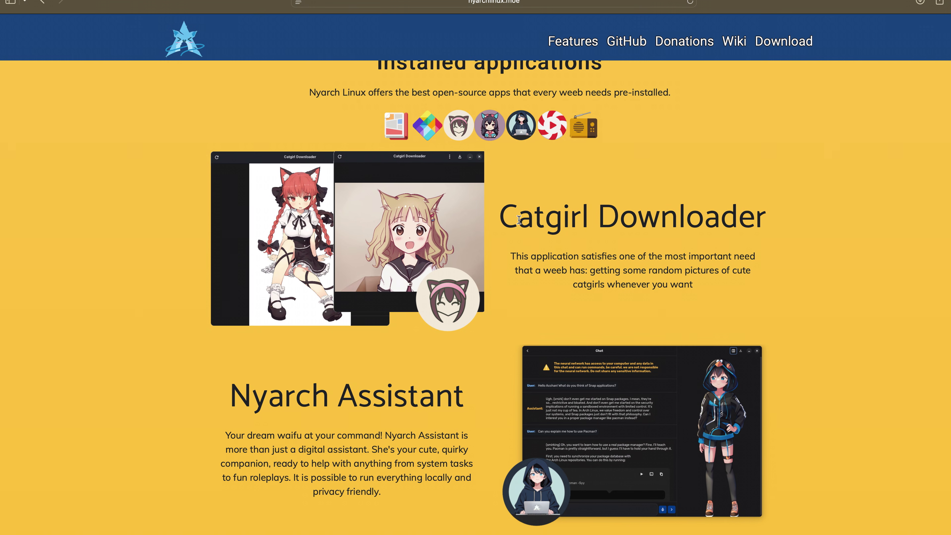
drag(499, 214, 766, 217)
scroll(636, 224, down, 5)
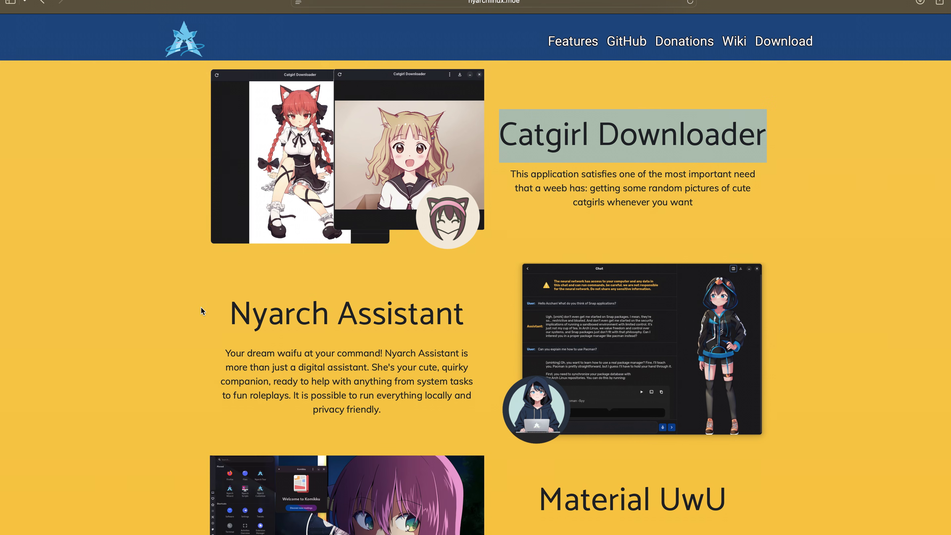
drag(253, 314, 474, 324)
scroll(579, 193, down, 15)
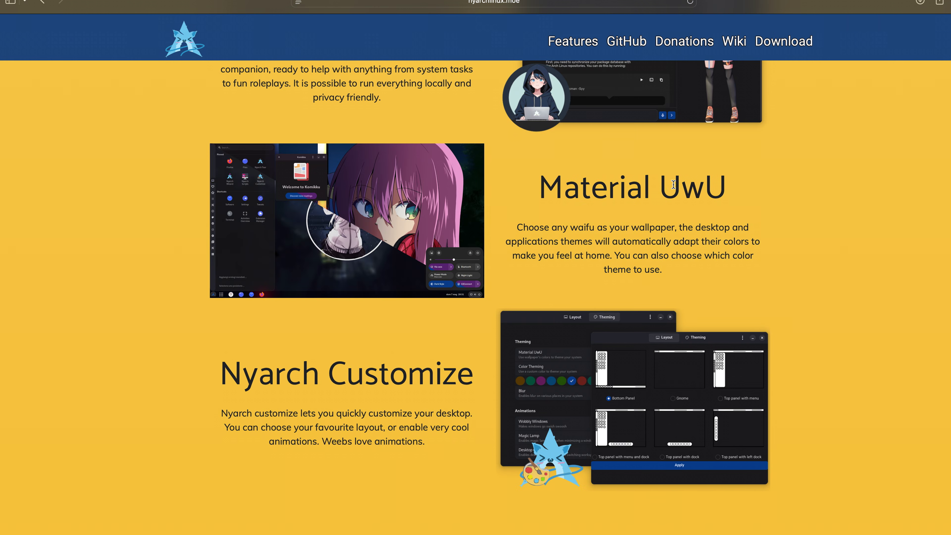
scroll(408, 220, down, 20)
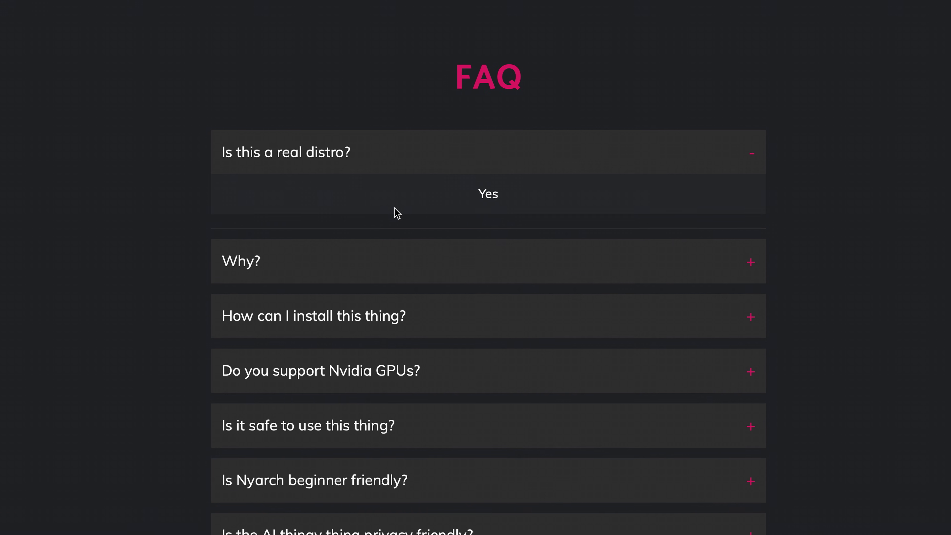
click(350, 260)
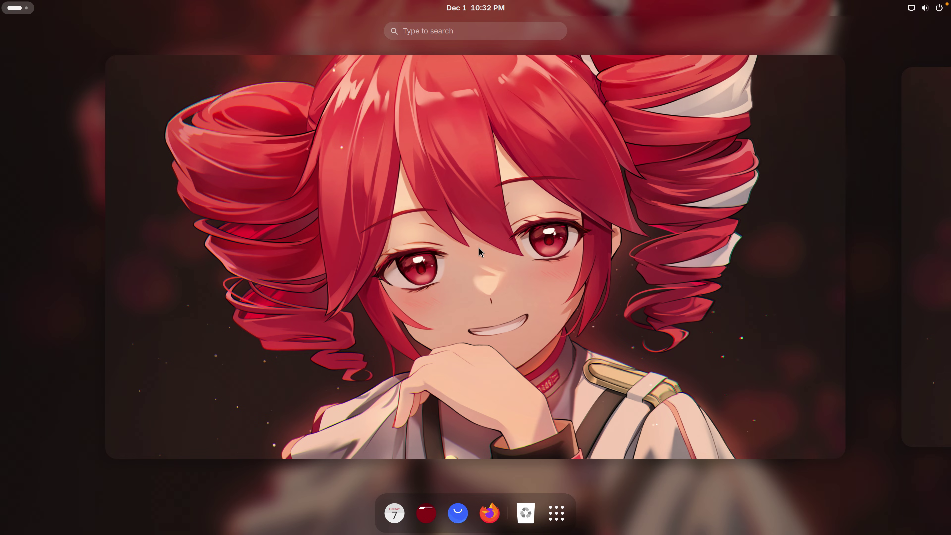
- Close the display settings, open the desktop background settings and apply the blonde cat-eared girl wallpaper with the sunset city
click(479, 255)
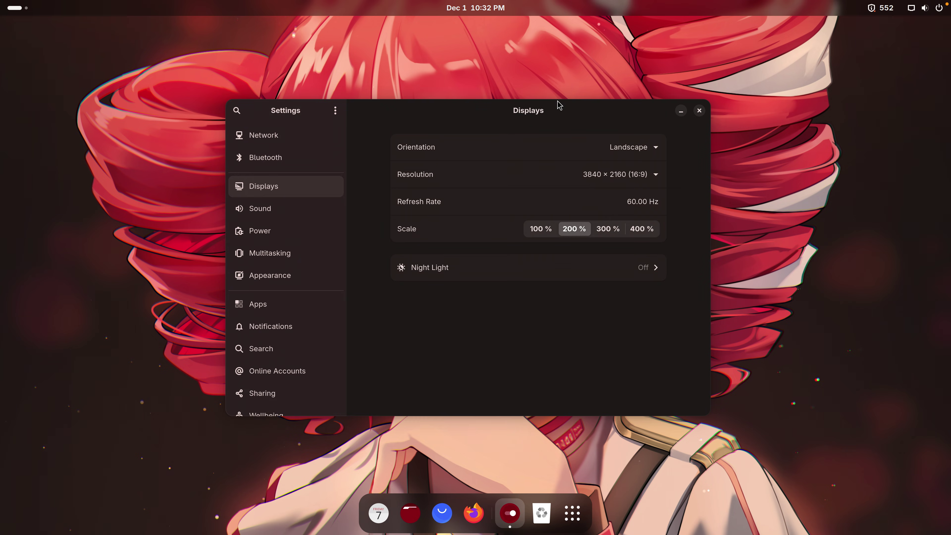
click(699, 110)
right_click(456, 240)
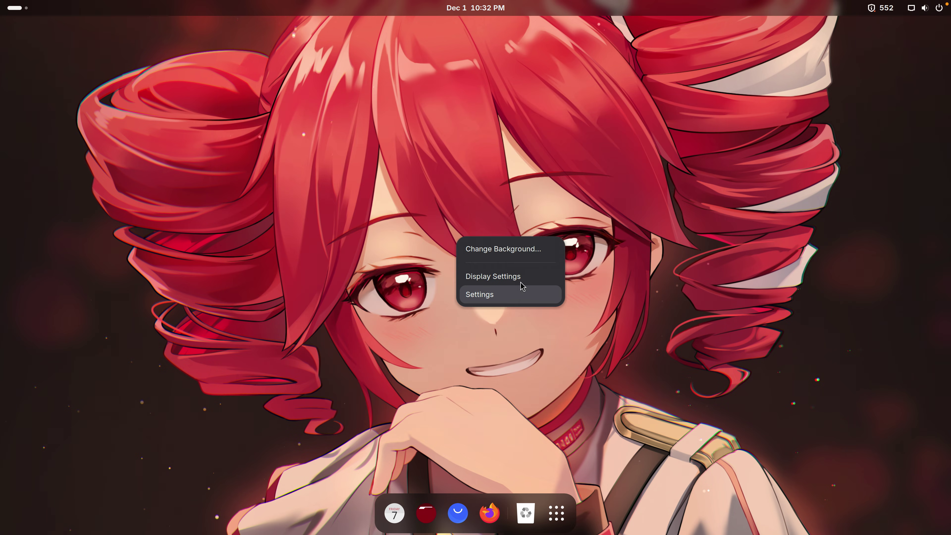
click(491, 250)
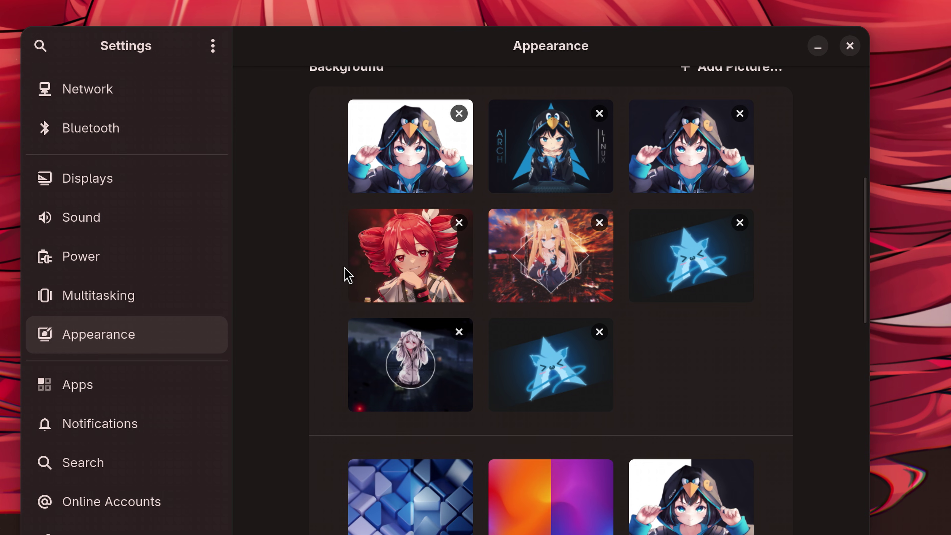
scroll(345, 272, up, 2)
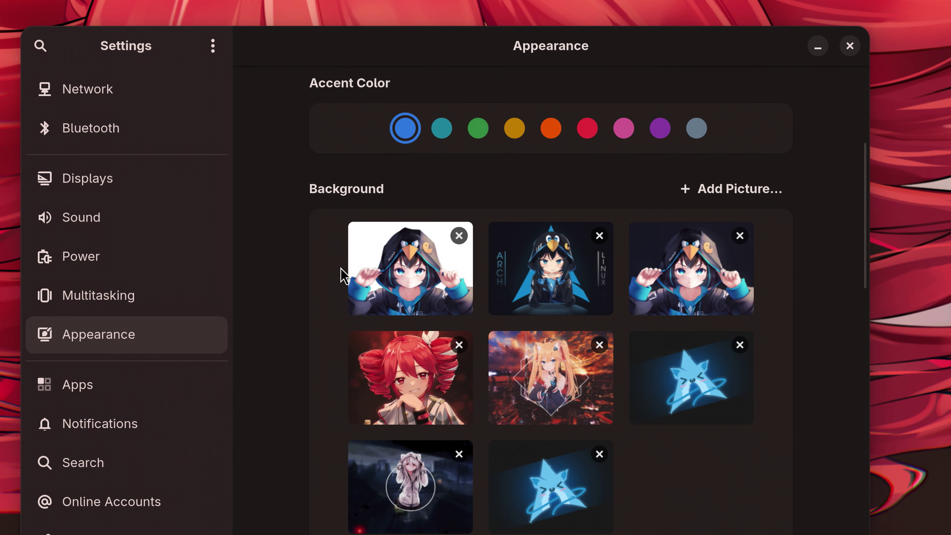
click(354, 269)
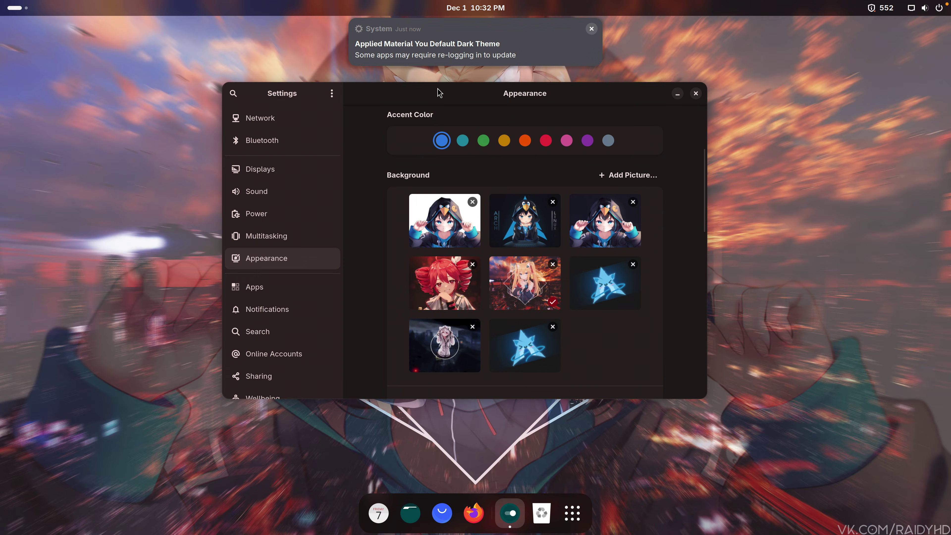
- Move the Settings window aside to view the wallpaper, dismiss the theme notification and return to the clear desktop
drag(439, 91, 773, 382)
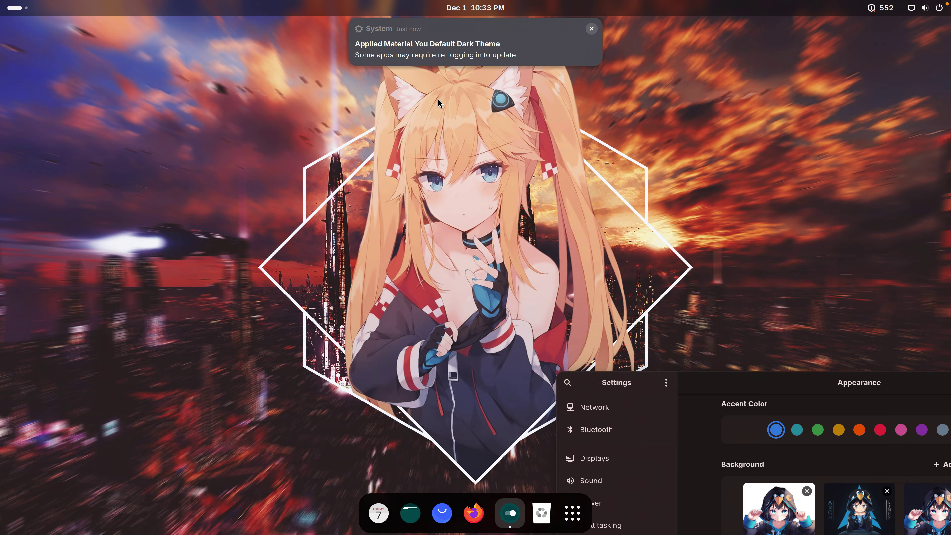
click(591, 28)
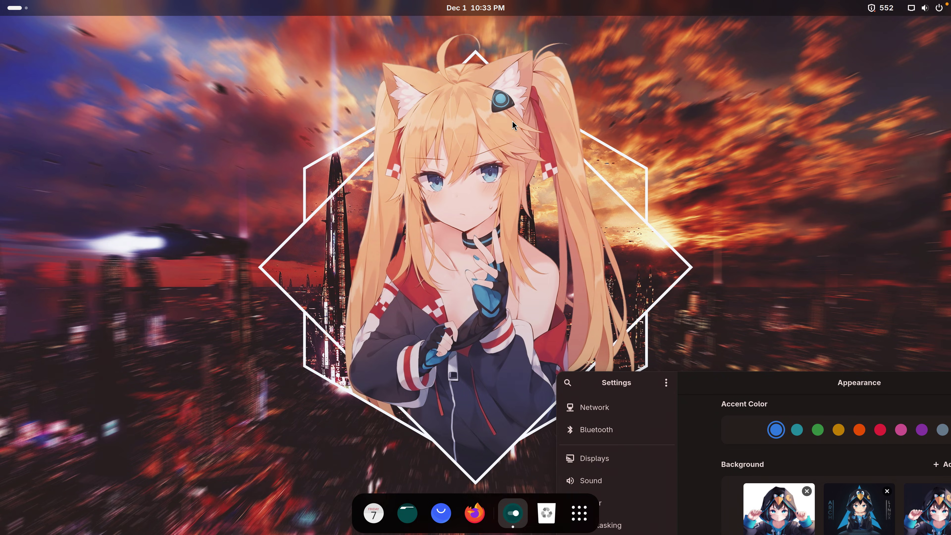
drag(882, 489, 580, 191)
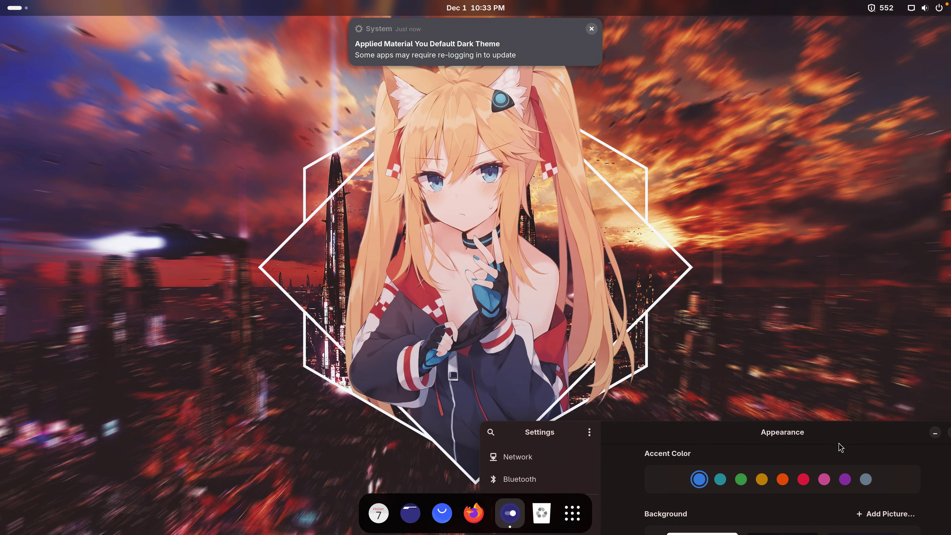
drag(839, 443, 717, 329)
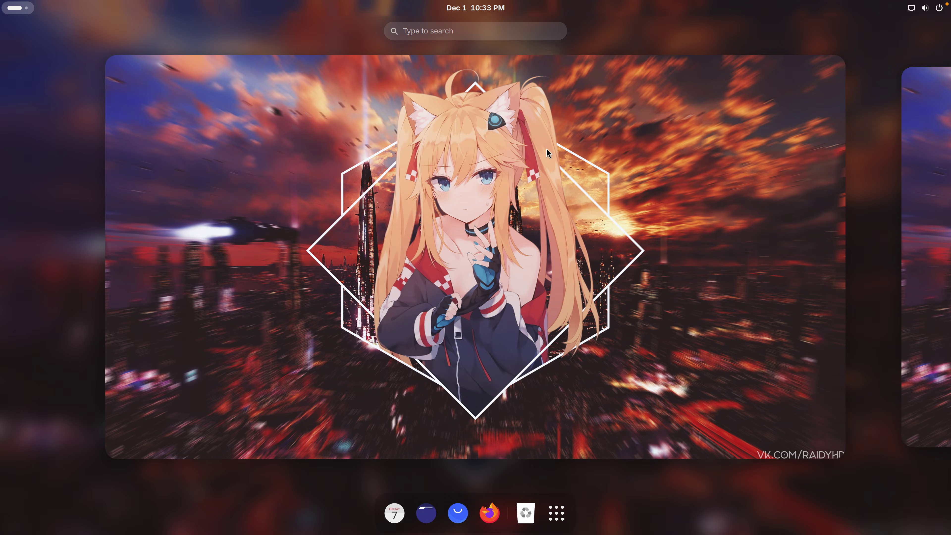
click(556, 136)
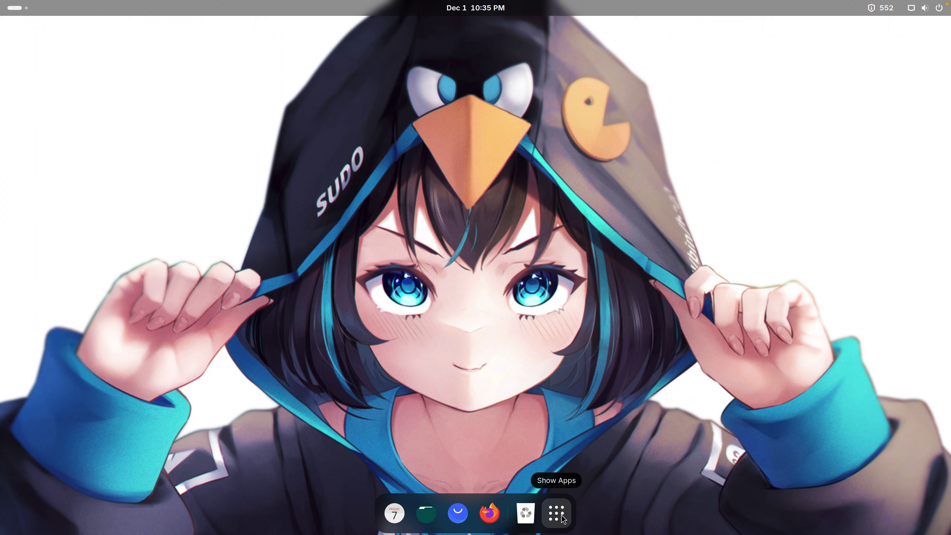
- Look through both pages of the application grid and expand the list of pending system updates
click(557, 512)
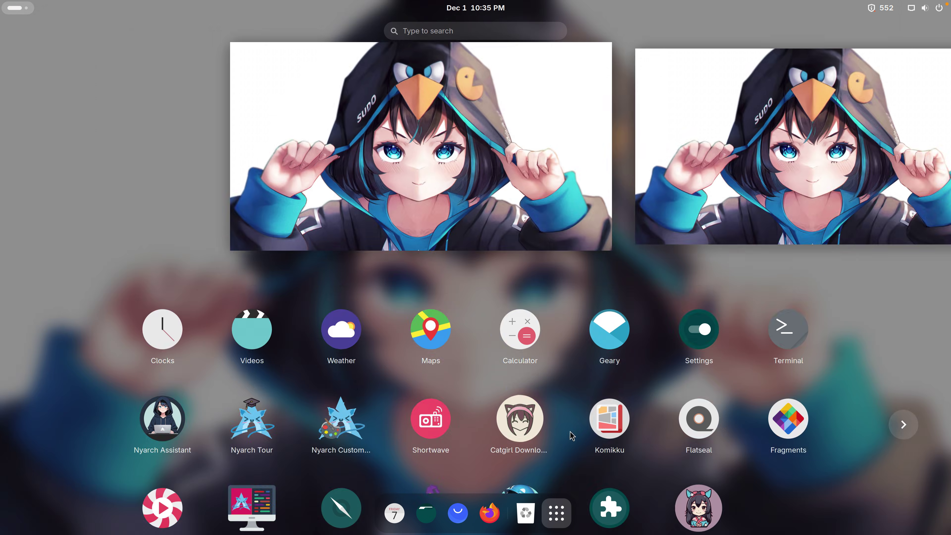
scroll(372, 247, down, 1)
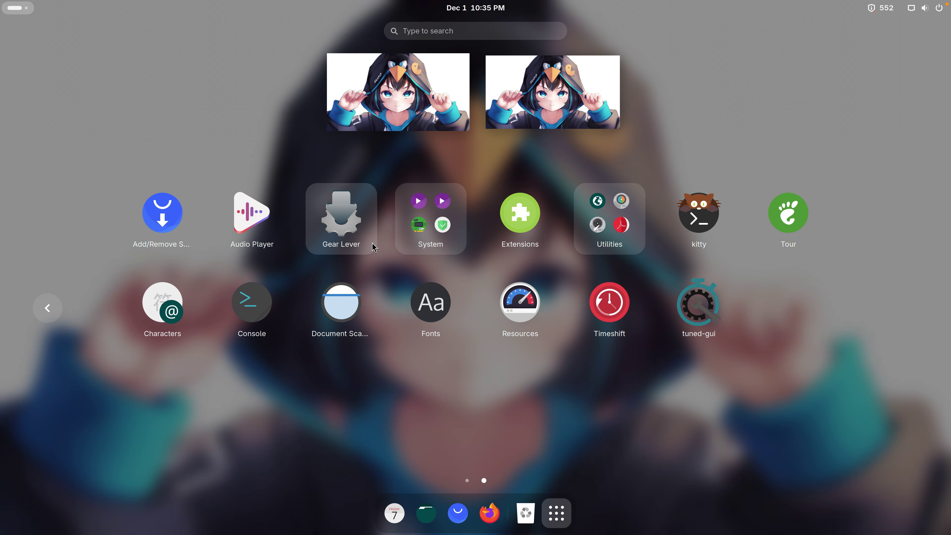
scroll(372, 247, up, 1)
click(881, 8)
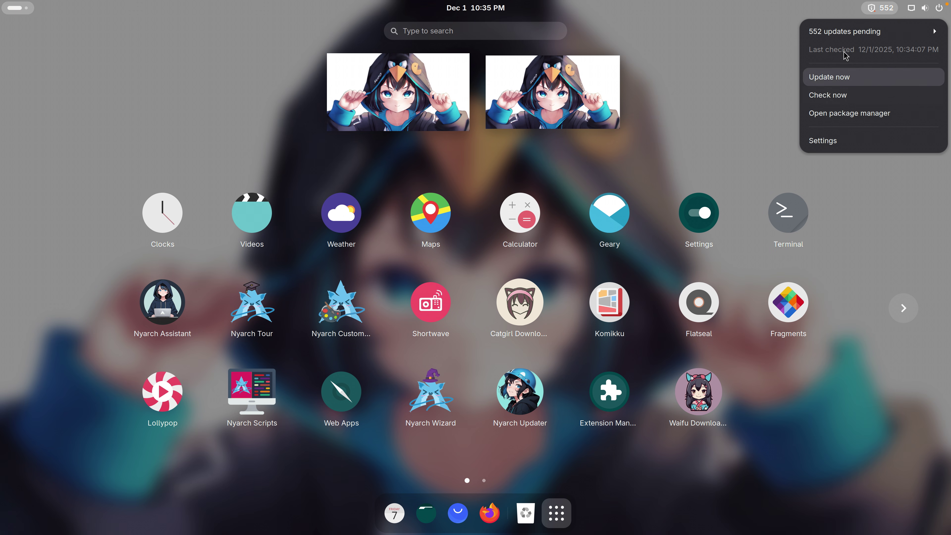
click(857, 34)
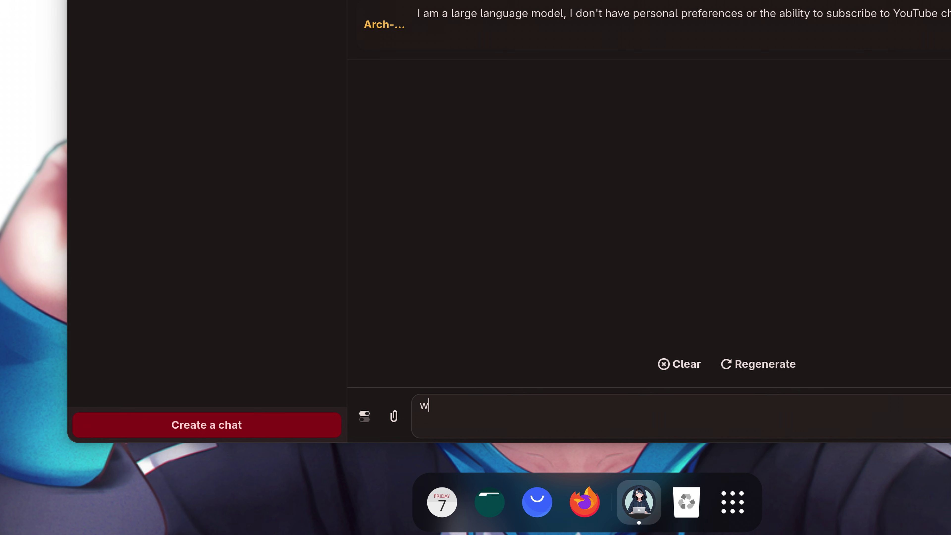
- Ask the Nyarch Assistant chat "which is your favorite waifu?"
text(hich is you)
key(BackSpace)
text(our favorite waifu?)
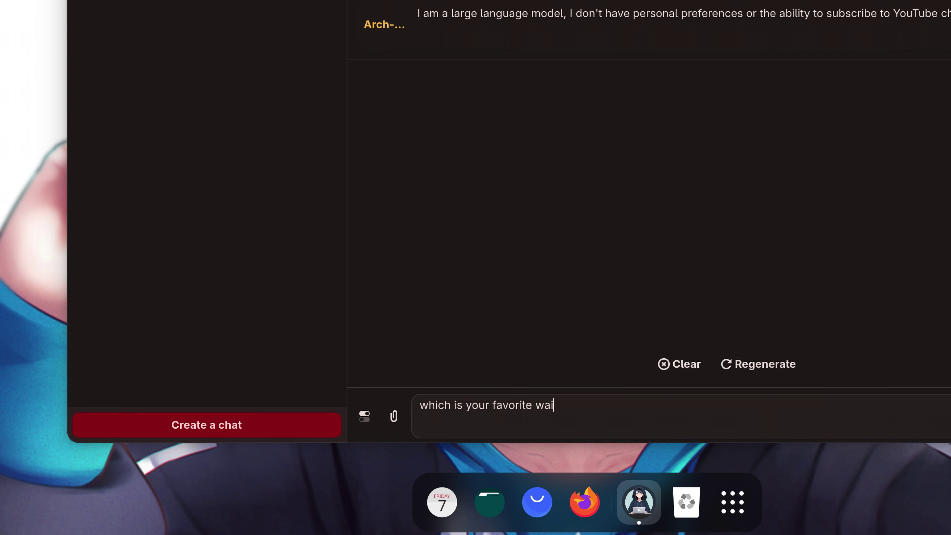
key(Return)
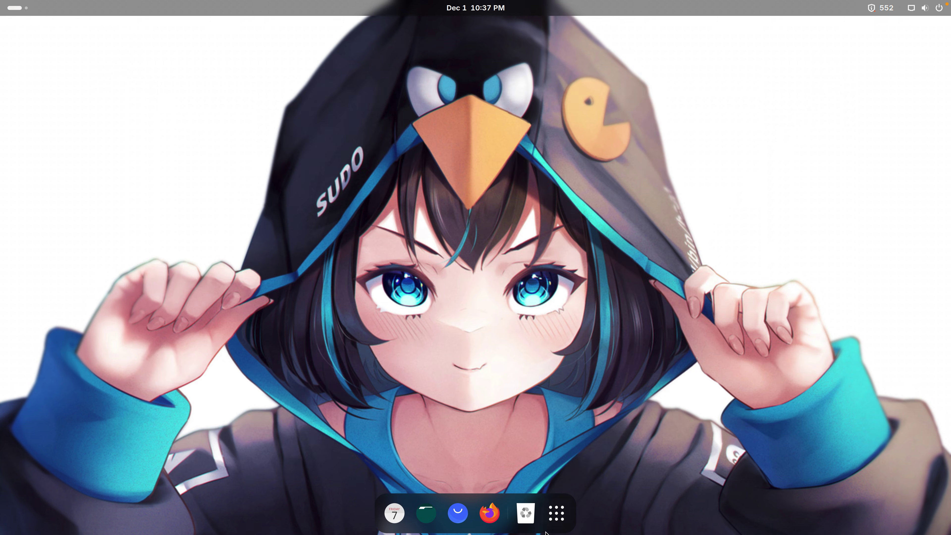
- Apply the Bottom Panel desktop layout in Nyarch Customize, then dismiss the Dash to Panel notification and close the window
click(557, 513)
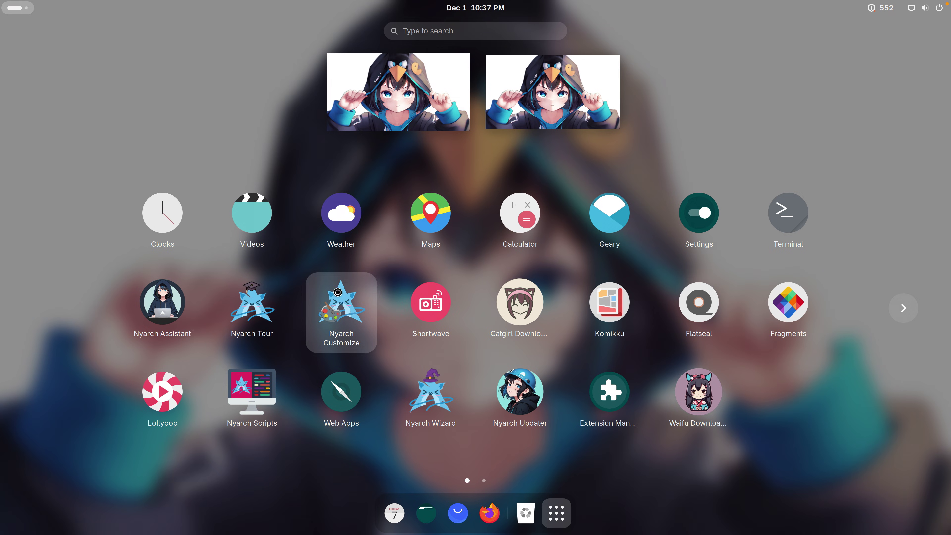
click(441, 213)
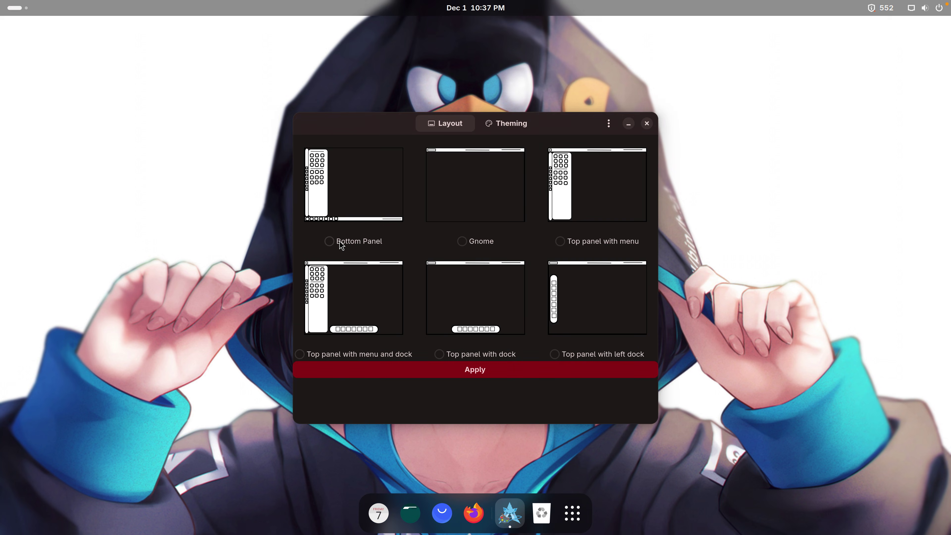
click(341, 243)
click(484, 371)
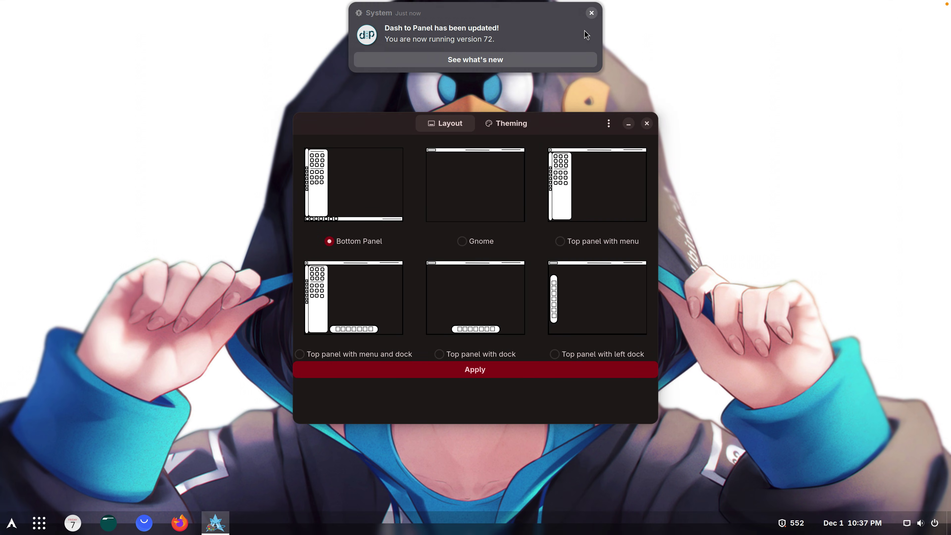
click(593, 14)
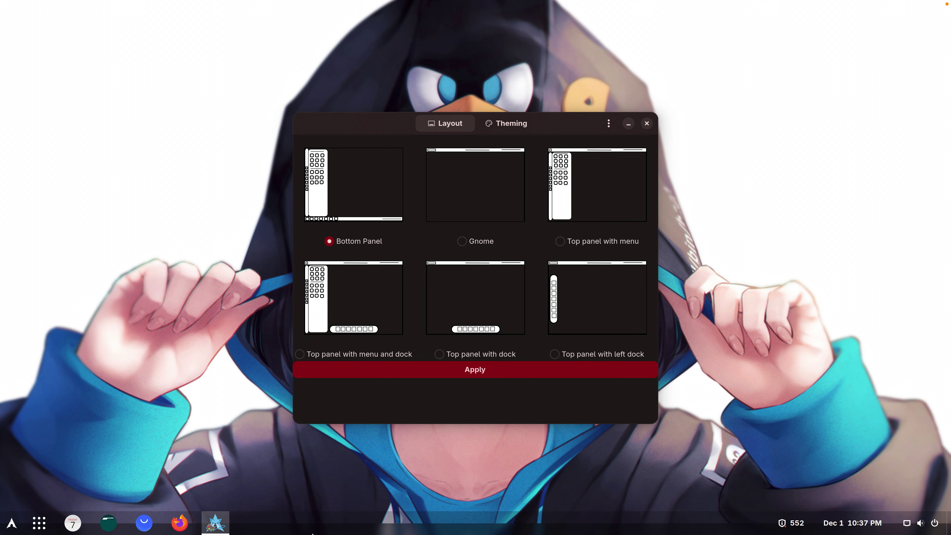
click(646, 123)
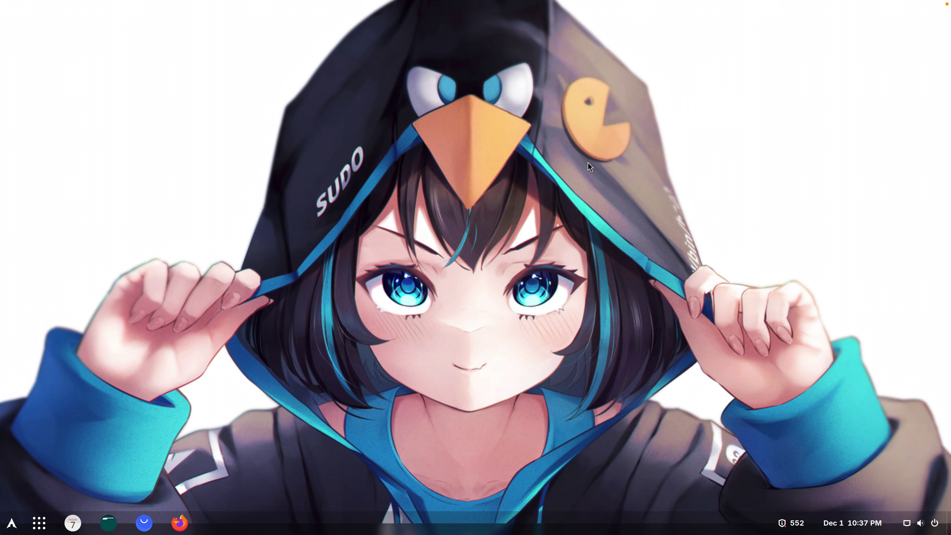
- Launch Shortwave from the application grid and look through its list of radio stations
click(11, 525)
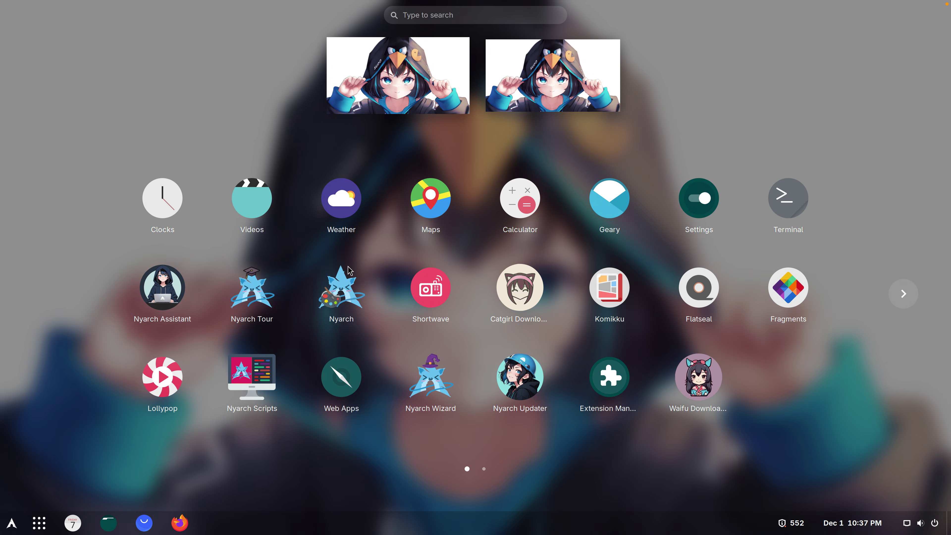
click(428, 299)
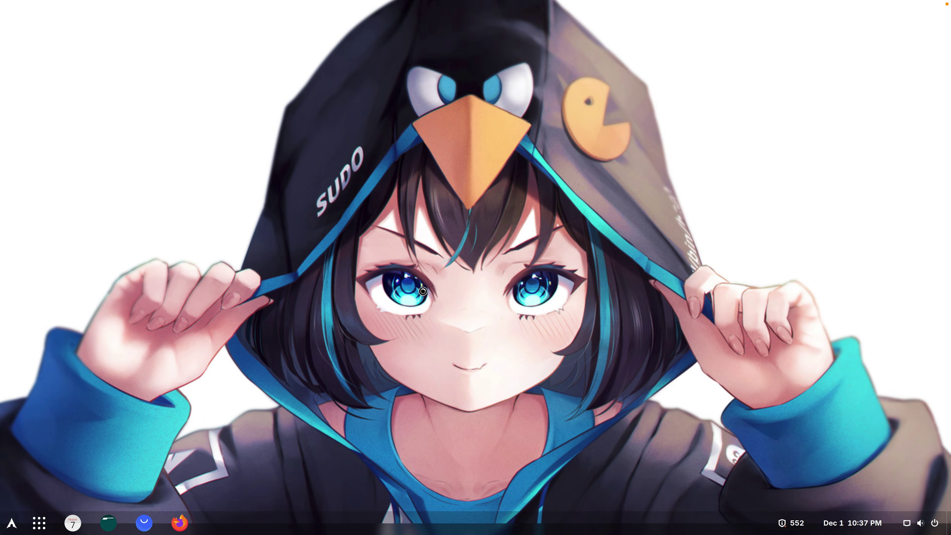
scroll(366, 279, down, 10)
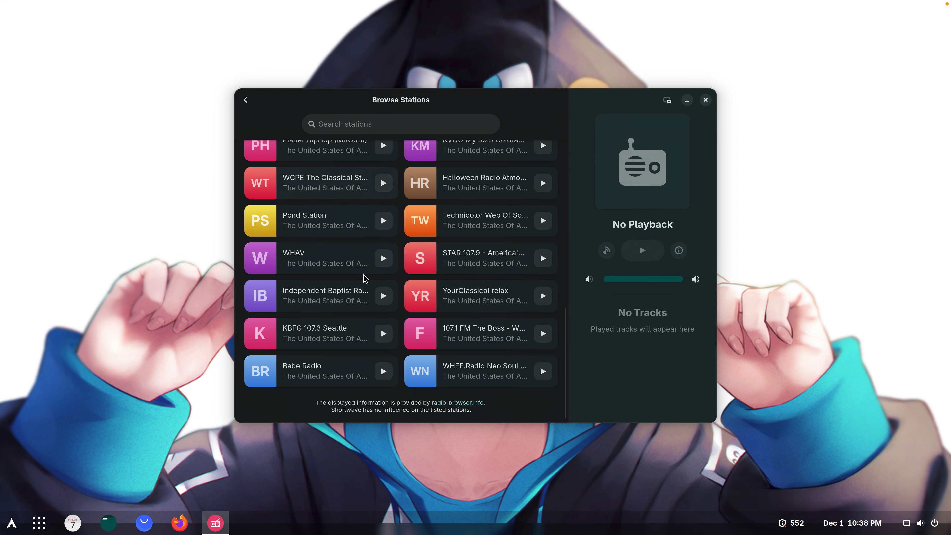
- Launch Catgirl Downloader from the application grid and load two more random pictures
key(super)
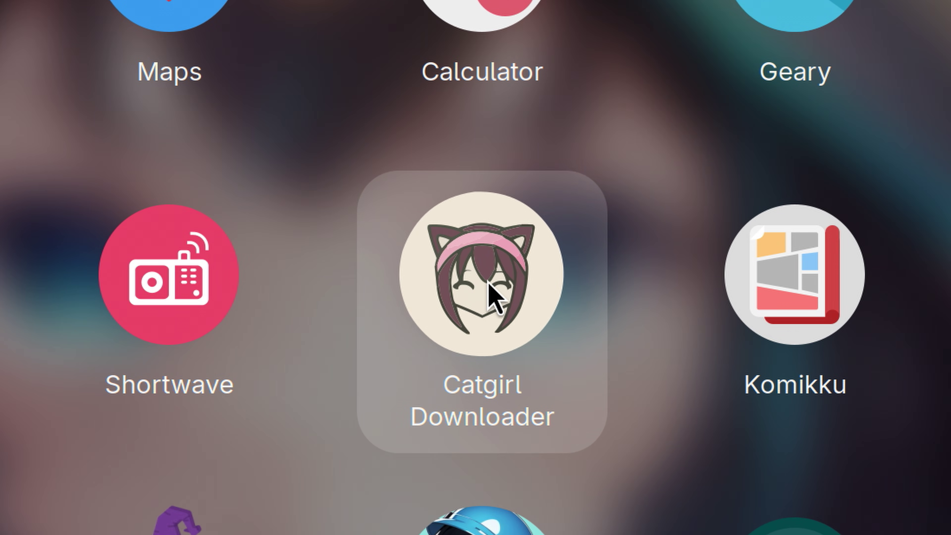
click(488, 281)
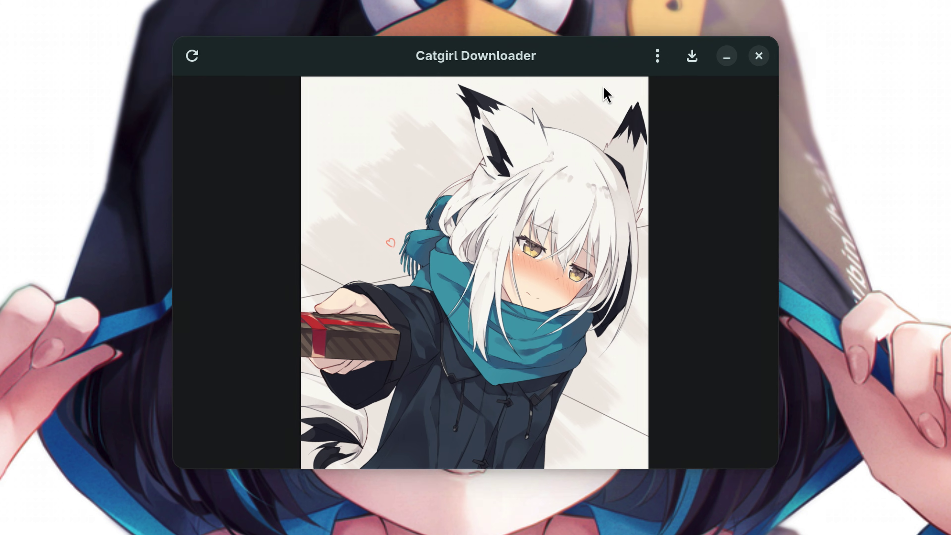
click(200, 83)
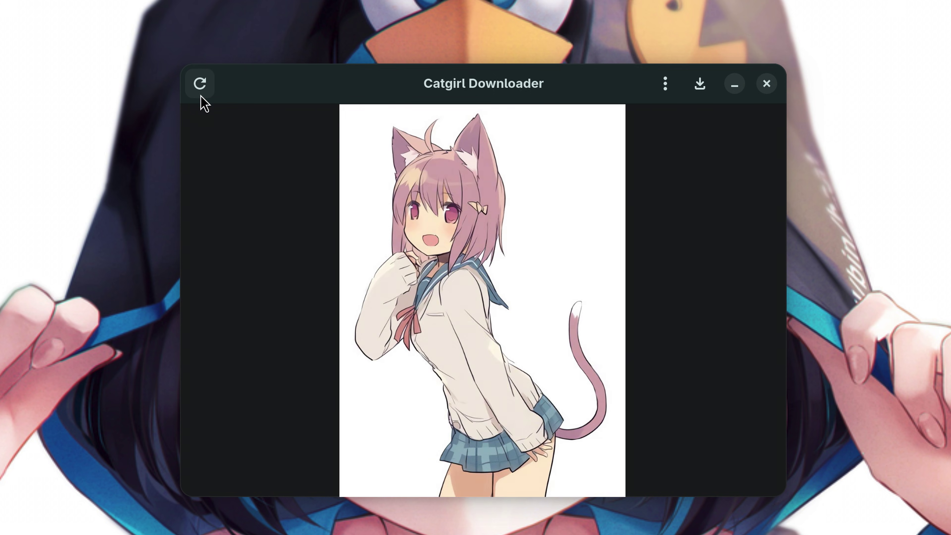
click(204, 78)
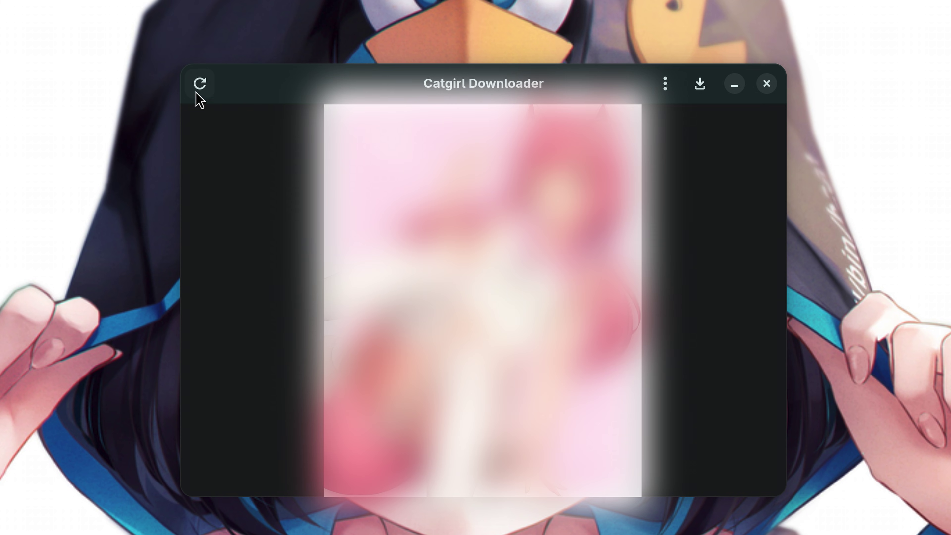
- Load another random picture in Catgirl Downloader, then launch Komikku from the application grid
click(198, 77)
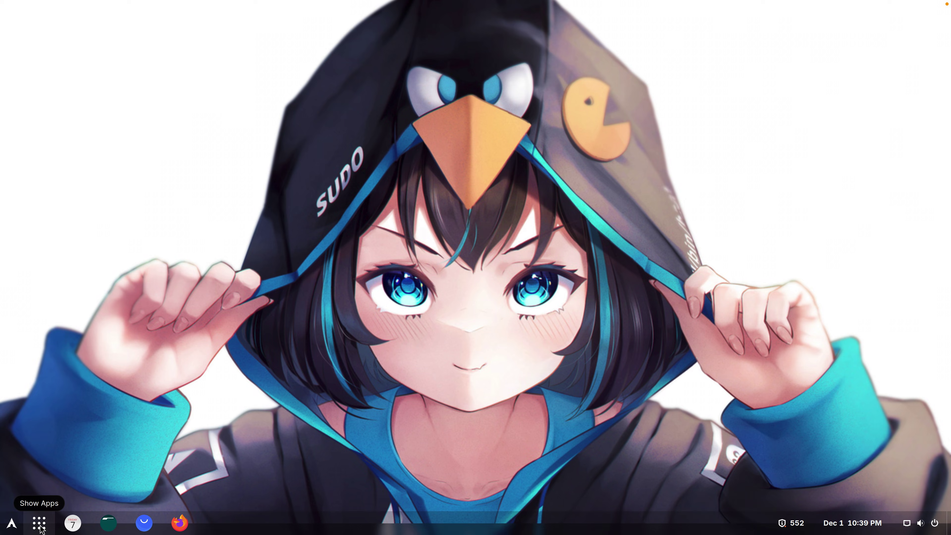
click(40, 528)
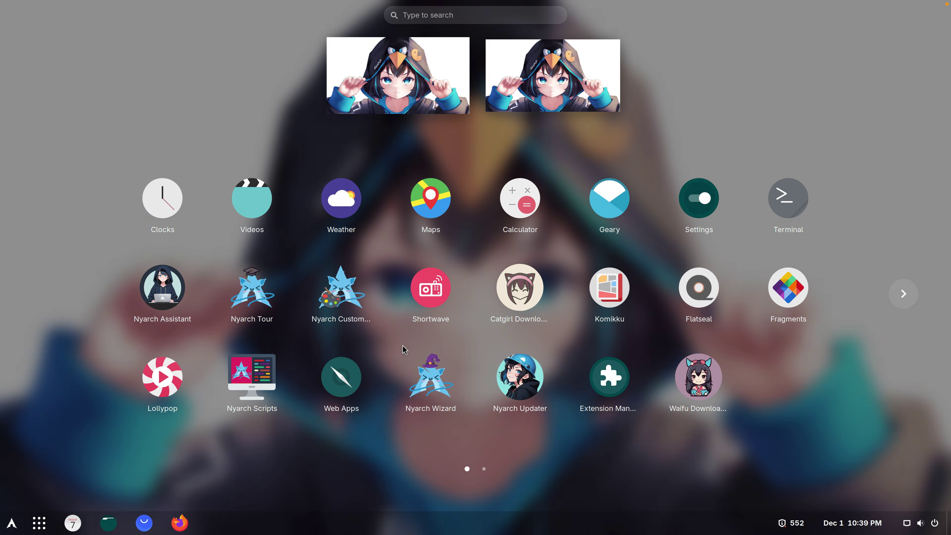
click(610, 288)
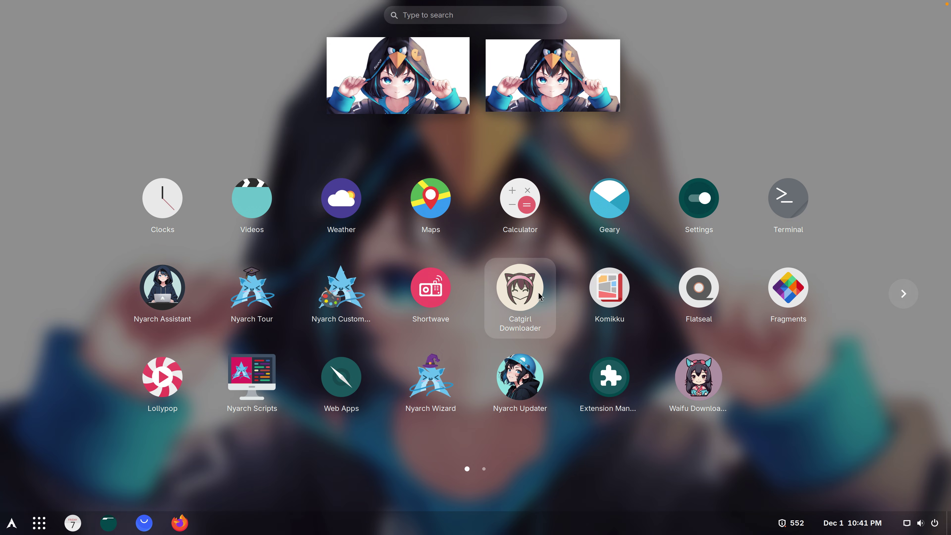
- Launch Terminal from the application grid and run nyaofetch
click(788, 199)
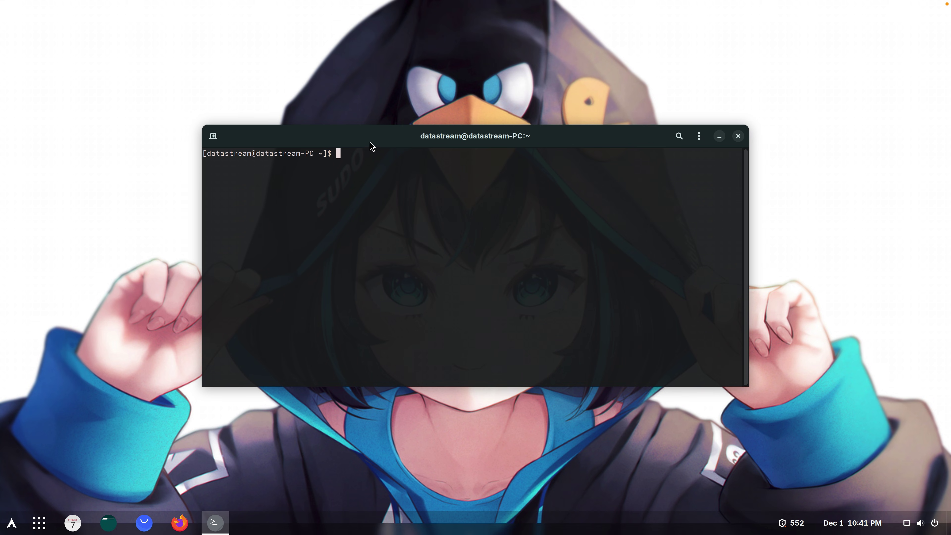
mouse_move(369, 141)
mouse_down()
mouse_move(369, 125)
mouse_move(380, 130)
mouse_up()
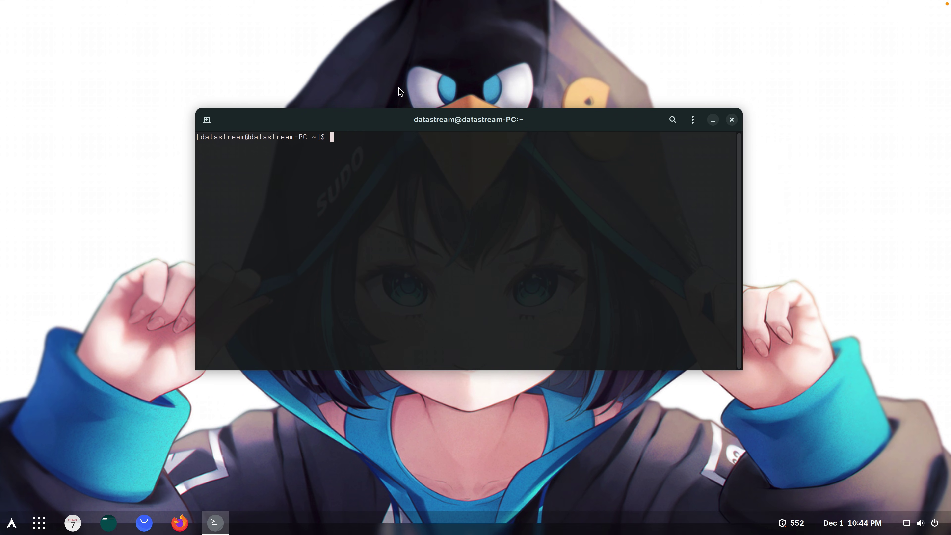
text(nyaofetch)
key(Return)
- Enlarge the terminal window, move it higher on the desktop and review the nyaofetch output
drag(735, 359, 801, 468)
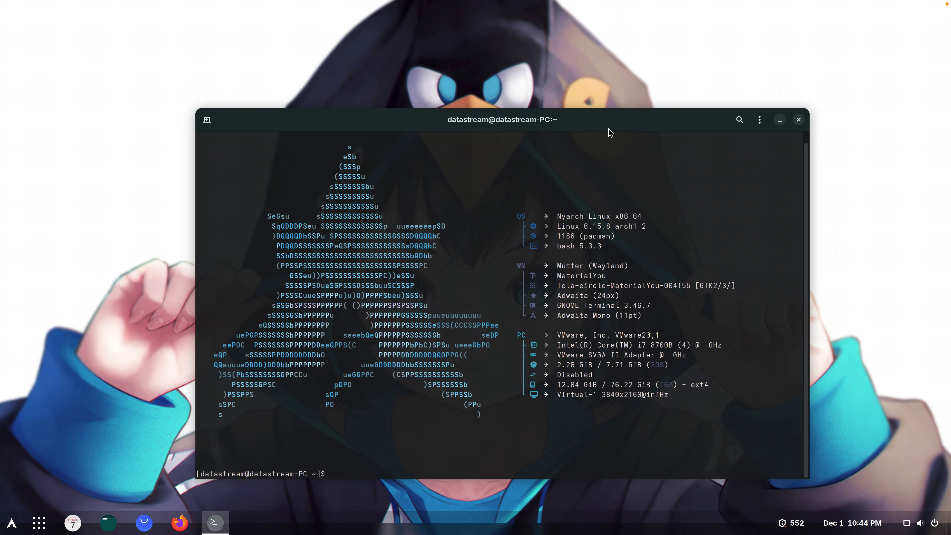
drag(609, 129, 588, 96)
scroll(420, 251, up, 1)
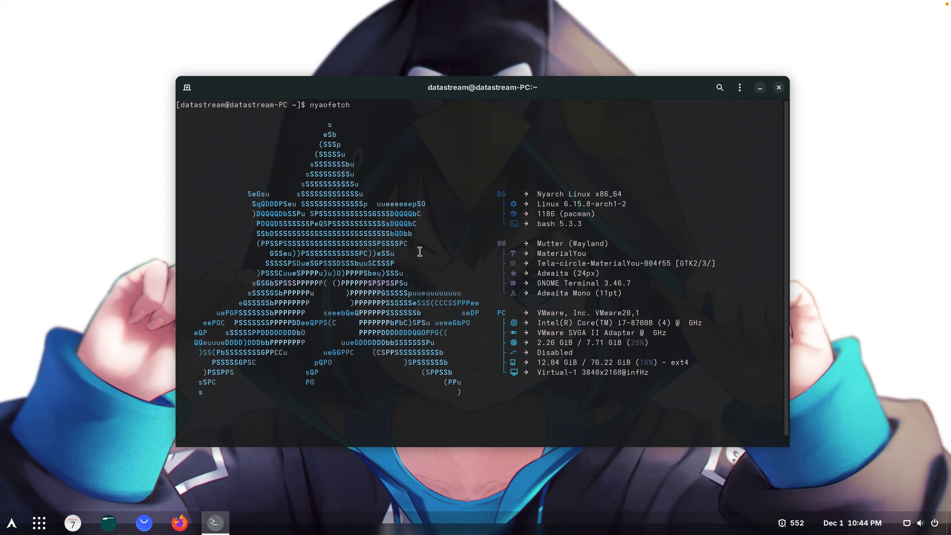
scroll(250, 268, down, 1)
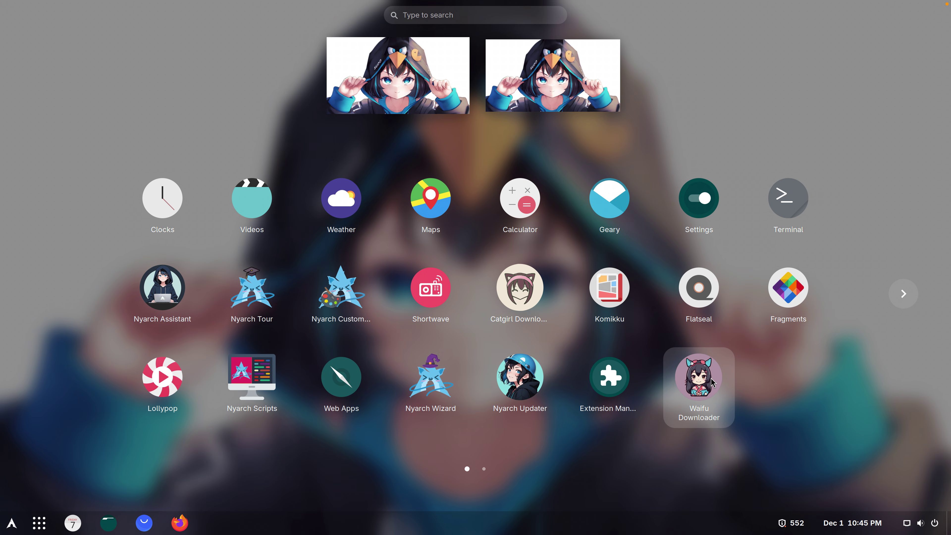
- Launch Waifu Downloader, then look through both pages of the application grid
click(699, 377)
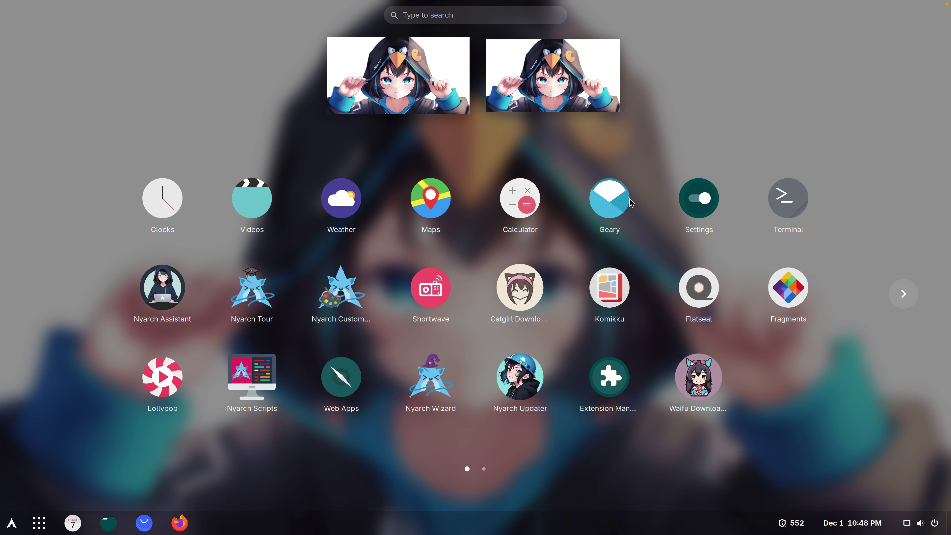
scroll(534, 310, down, 1)
scroll(534, 310, up, 1)
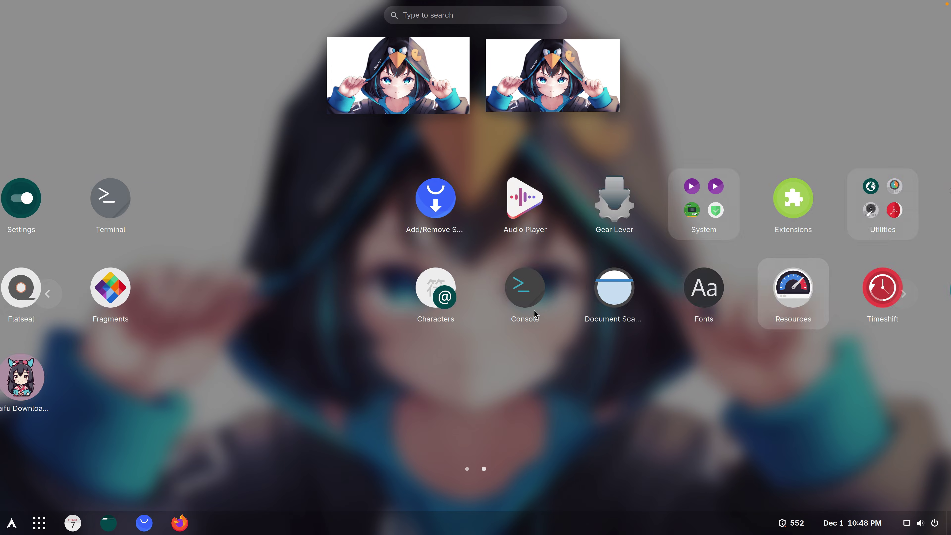
scroll(535, 314, up, 1)
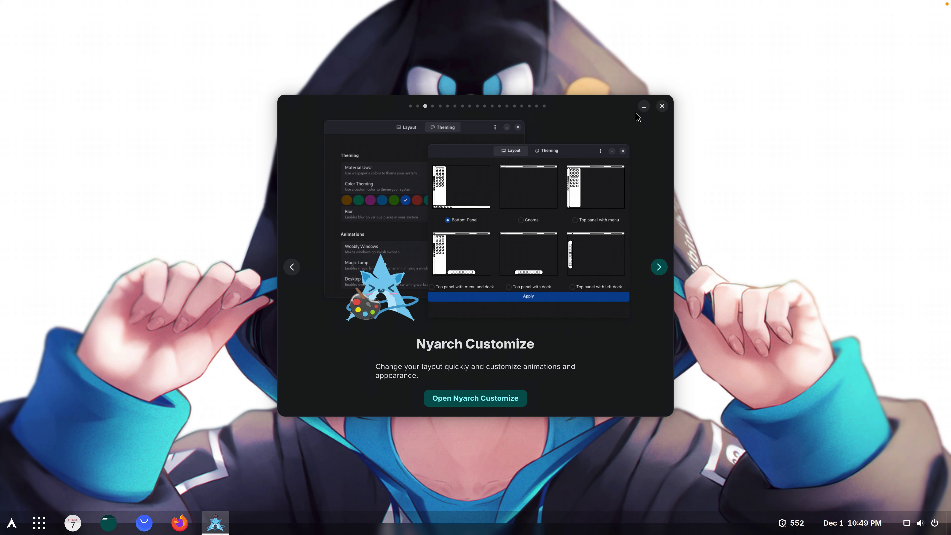
- Minimize Nyarch Tour and open the theming settings of Nyarch Customize
click(643, 106)
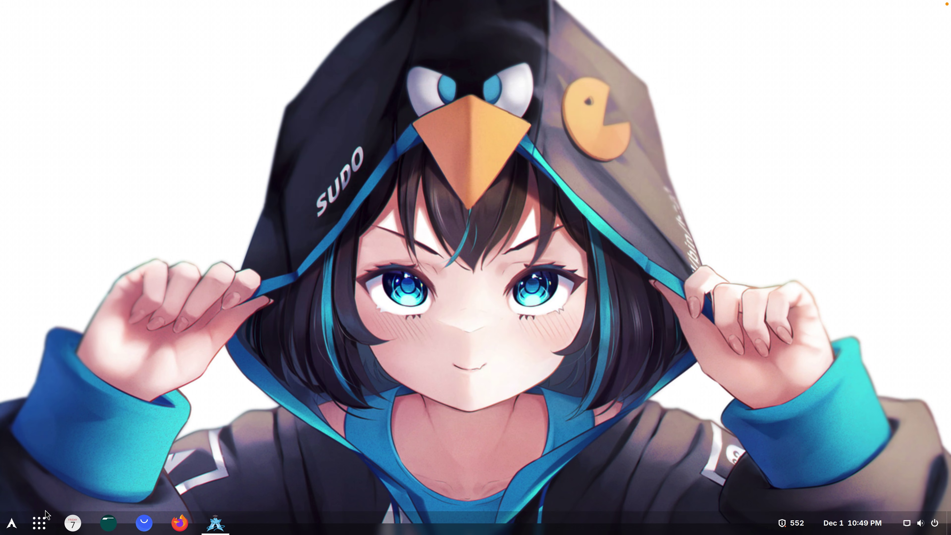
click(46, 521)
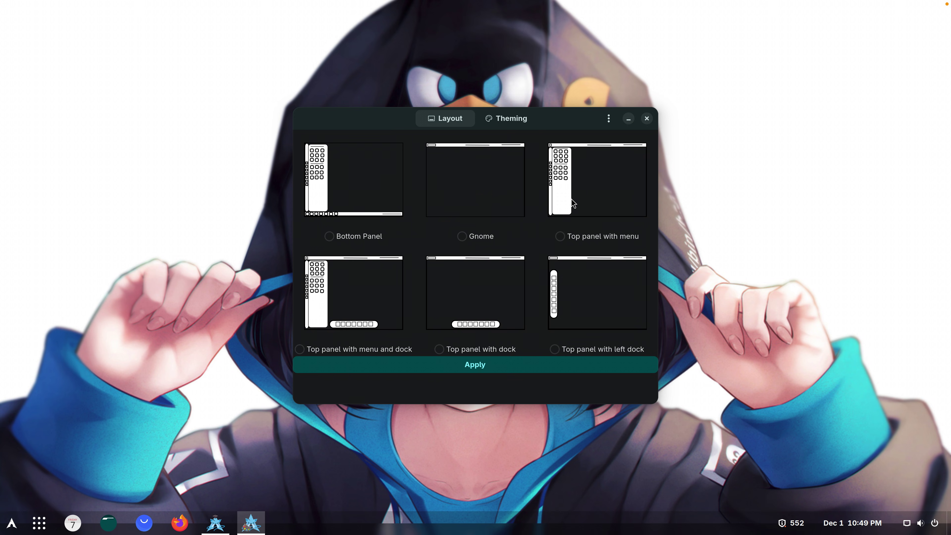
click(505, 118)
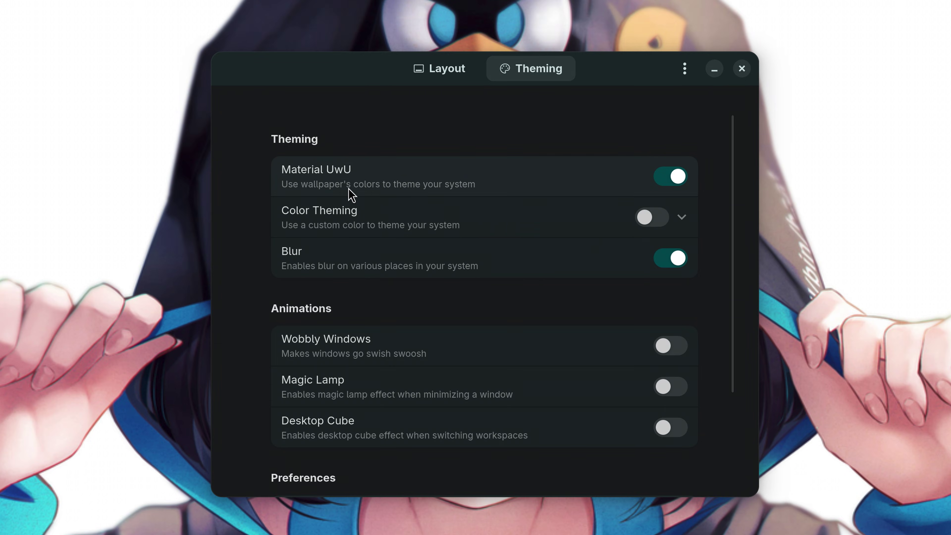
- Enable the Wobbly Windows animation and move the Nyarch Customize window to try the effect
scroll(681, 308, down, 1)
click(670, 300)
drag(512, 97, 396, 118)
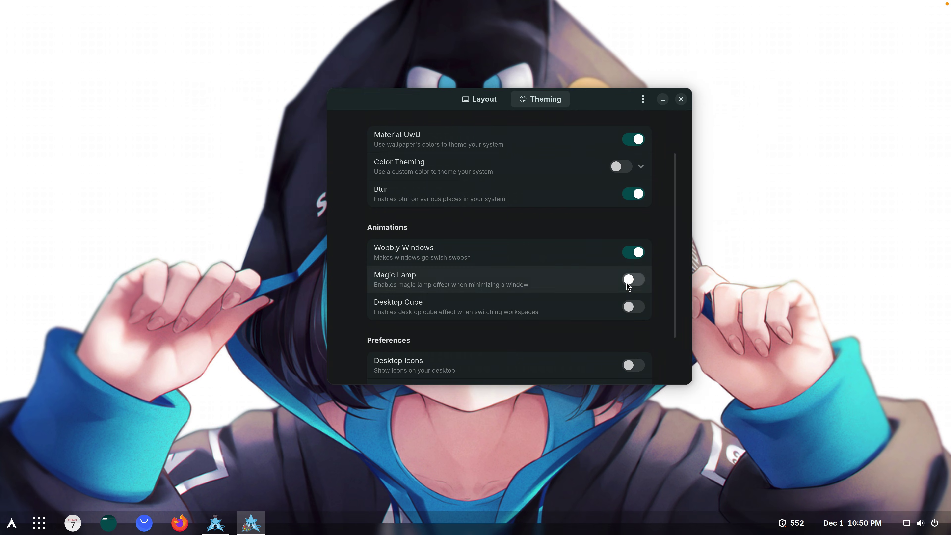
- Enable Magic Lamp, Desktop Cube and Desktop Icons, trying the animations by minimizing the window and switching workspaces
click(628, 282)
click(666, 102)
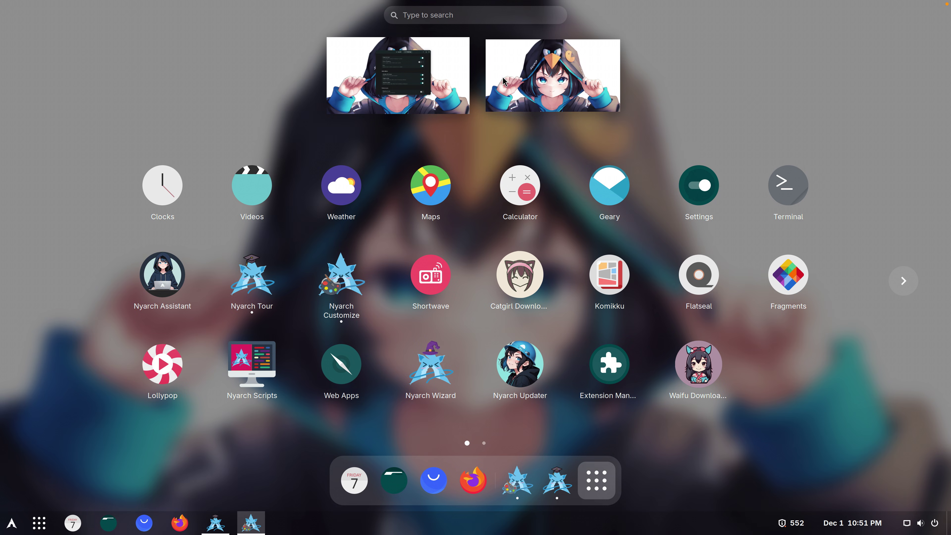
click(518, 76)
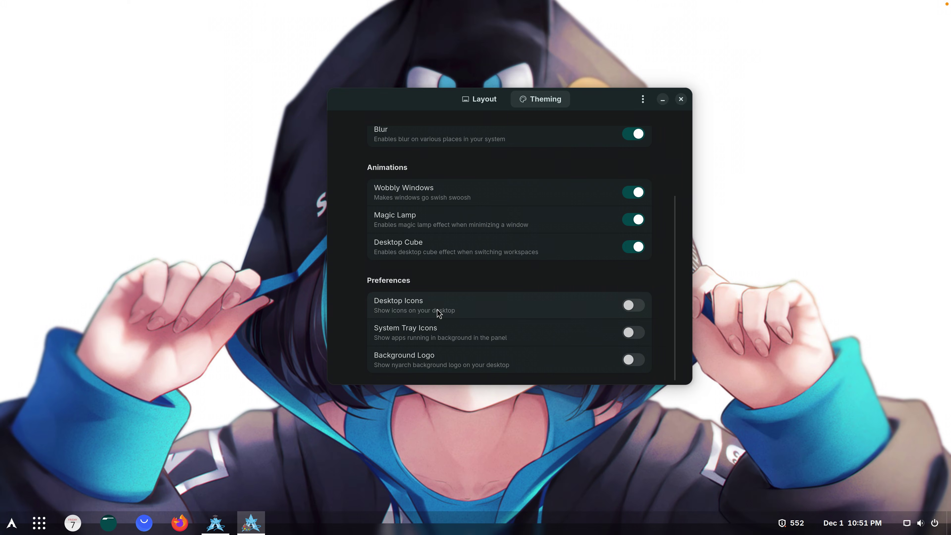
click(623, 306)
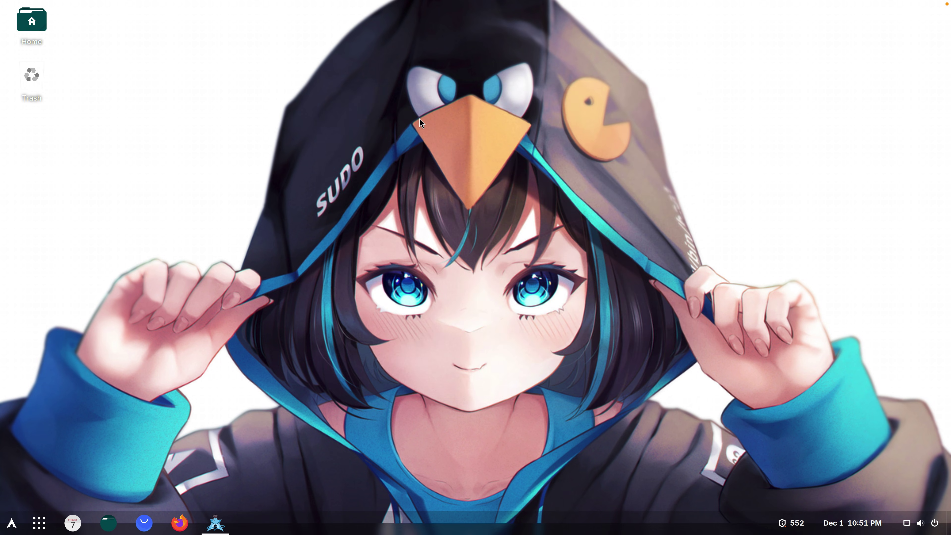
- Go through the application grid to Nyarch Tour and browse its pages to the Shortwave introduction
click(39, 522)
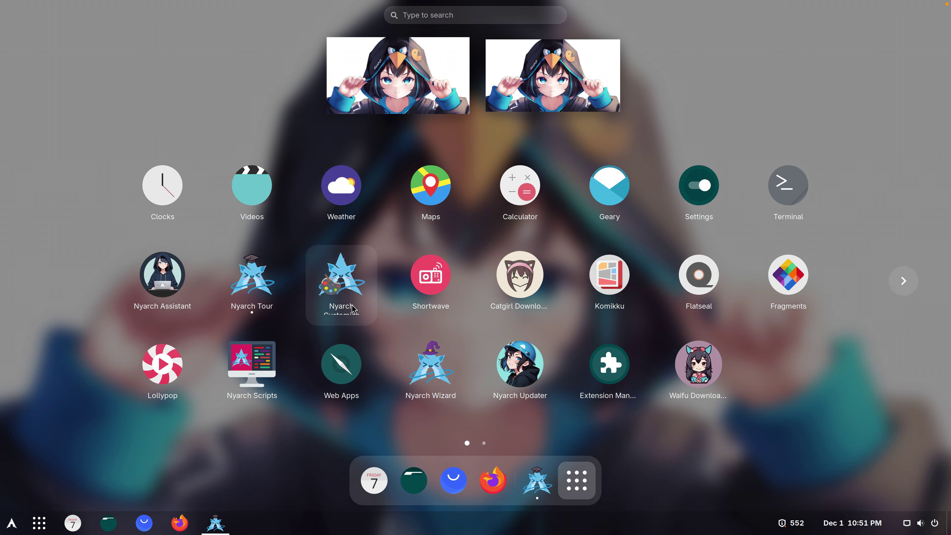
scroll(475, 262, down, 1)
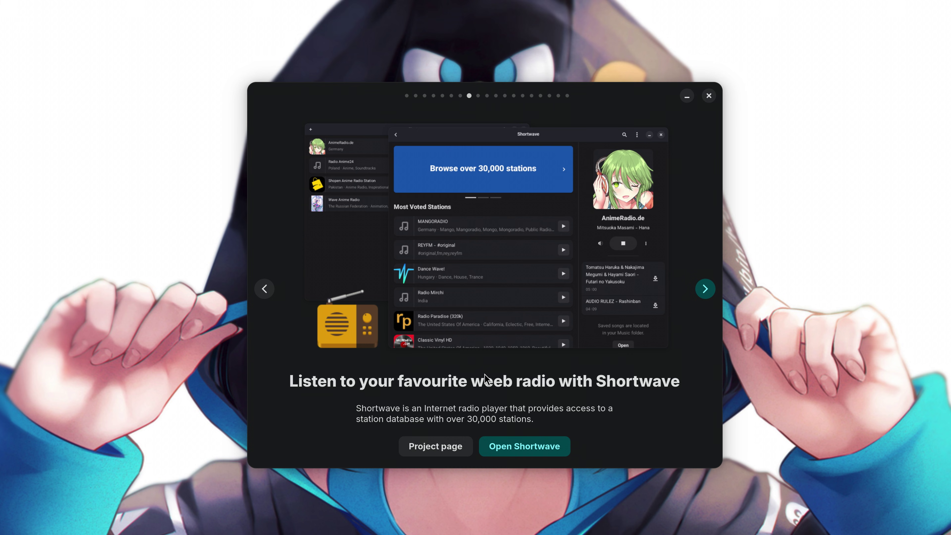